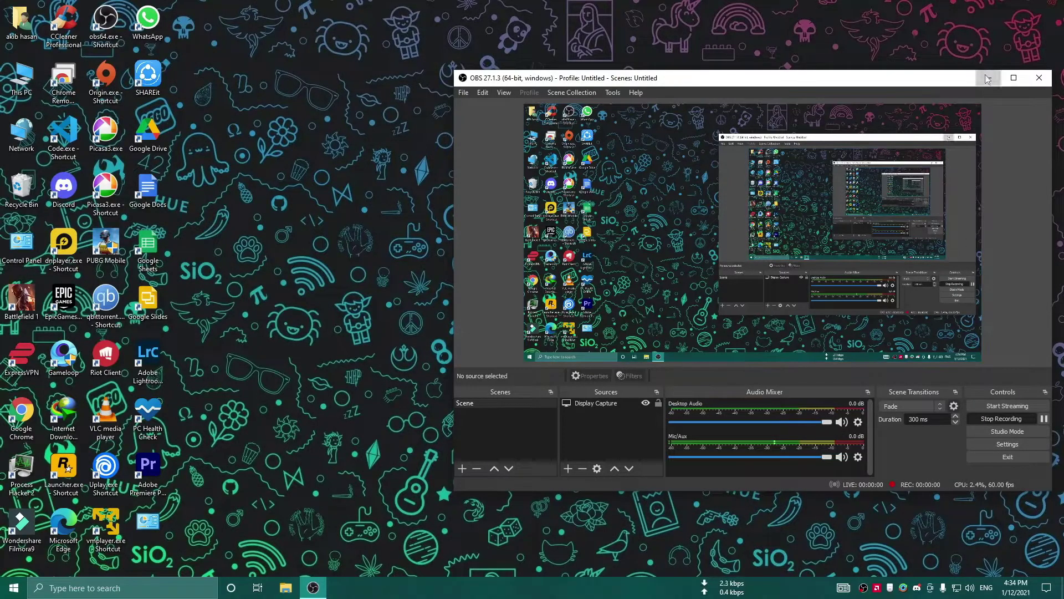
Minimize the OBS Studio window to reveal the desktop
click(988, 78)
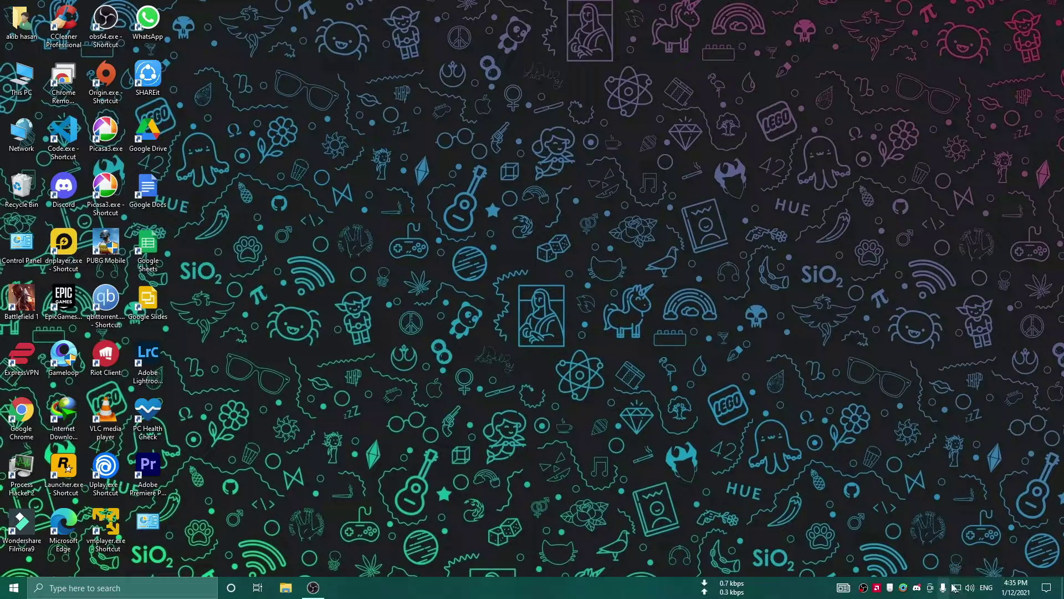
Open the Windows Sound panel's Recording devices and the front-panel mic's Properties
right_click(969, 588)
click(962, 557)
click(186, 158)
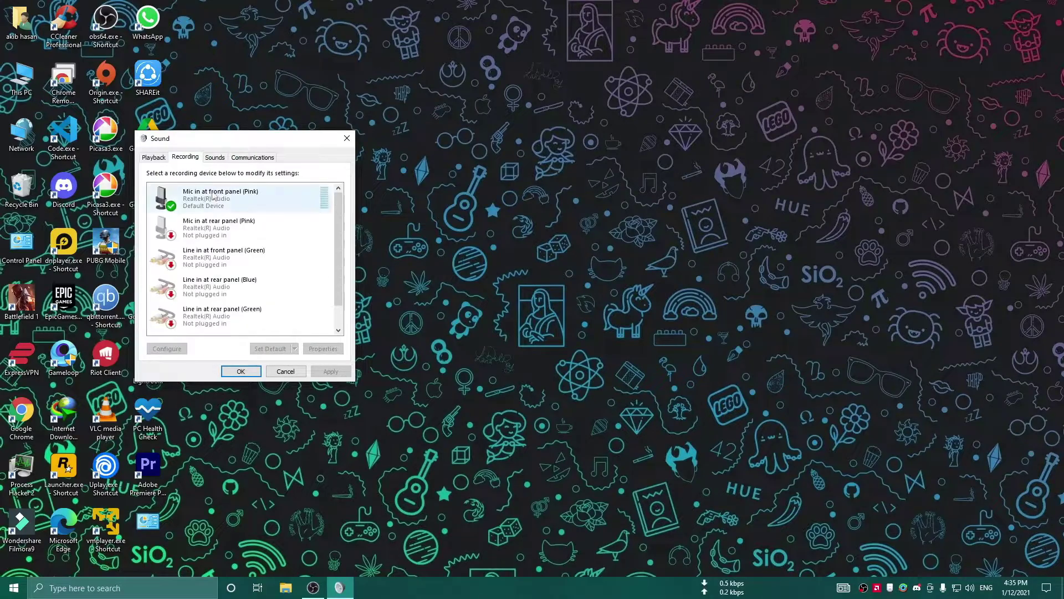
right_click(213, 195)
click(239, 261)
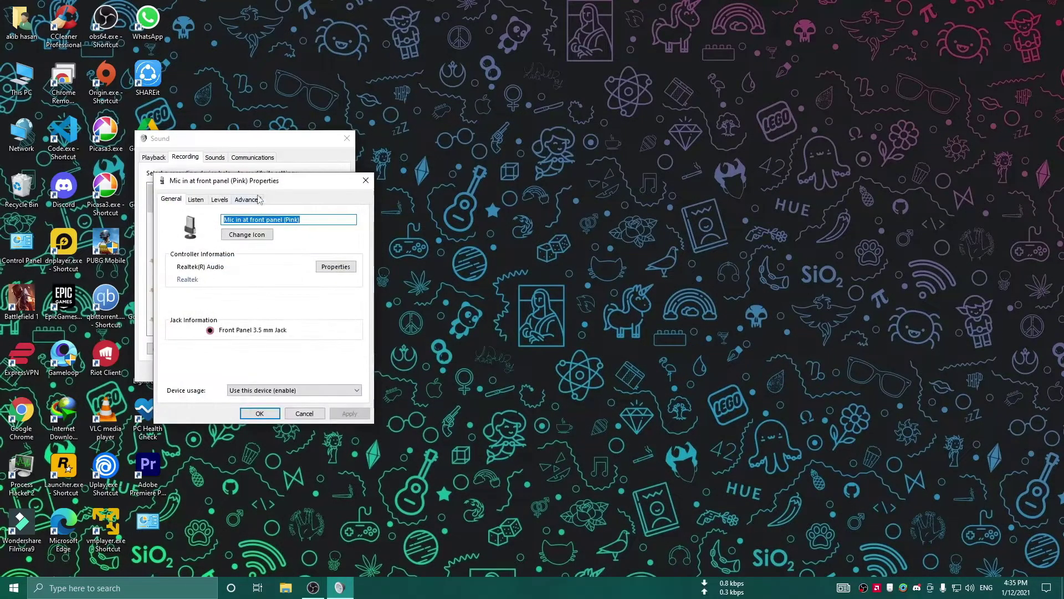
Move the mic Properties beside the device list and settle on its Listen page
drag(260, 180, 535, 188)
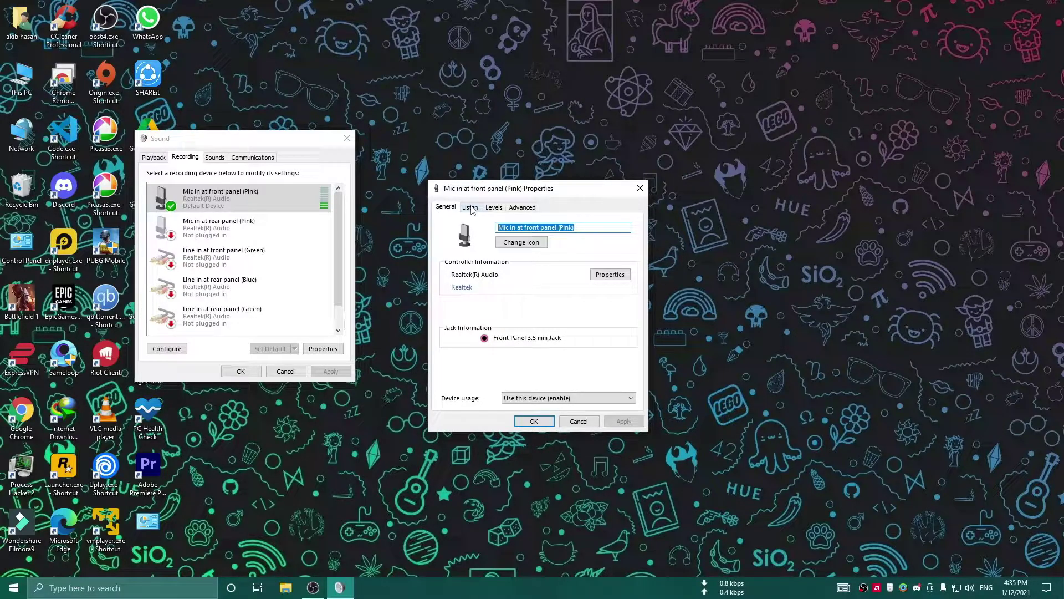
click(470, 207)
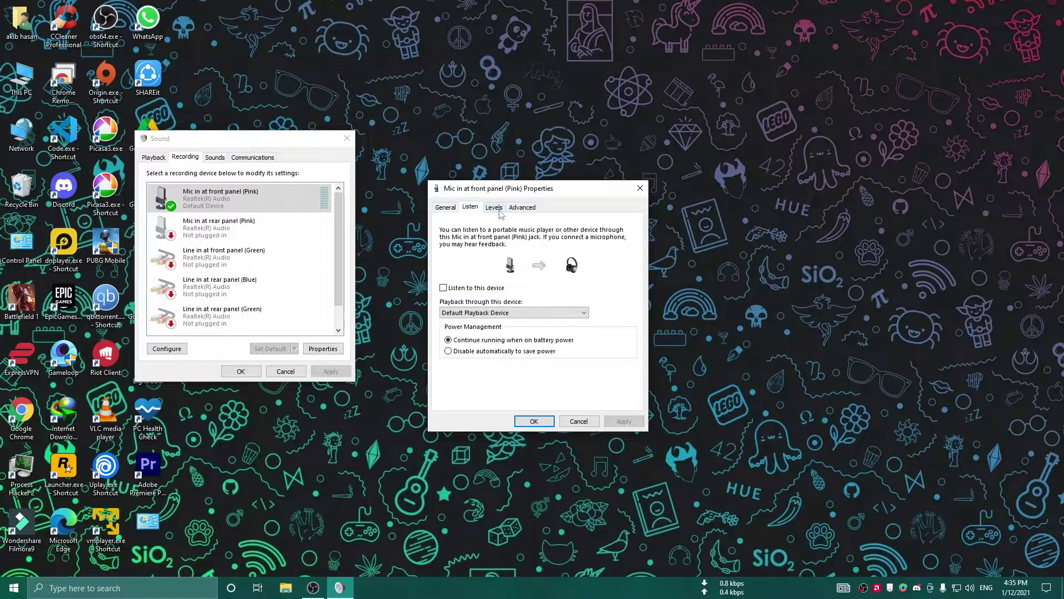
click(495, 209)
click(450, 209)
click(473, 208)
click(492, 208)
click(469, 208)
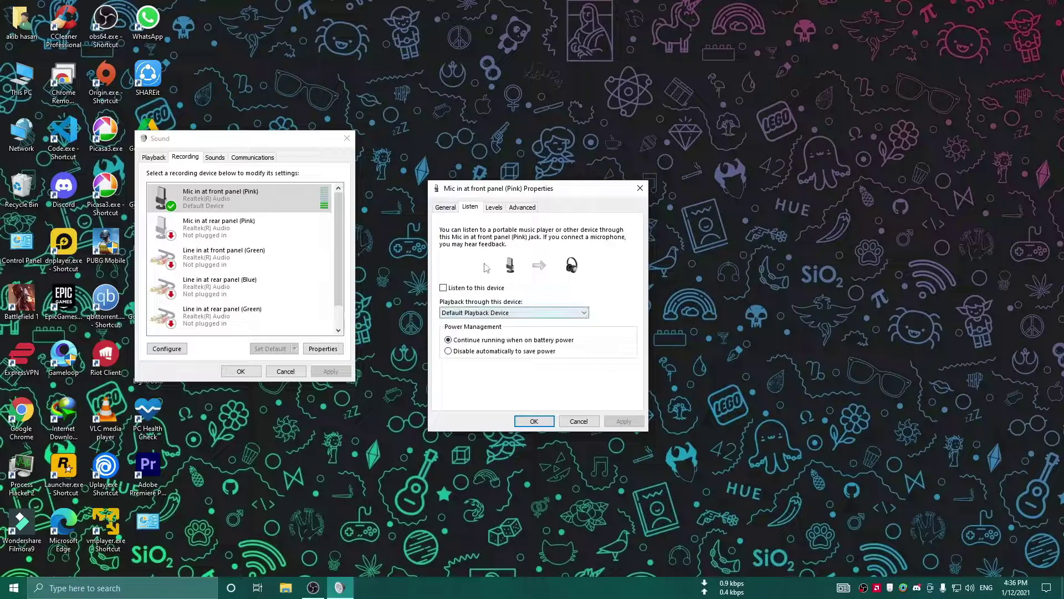
Keep the front-panel mic at level 91 with +20.0 dB boost, then confirm with OK
click(495, 207)
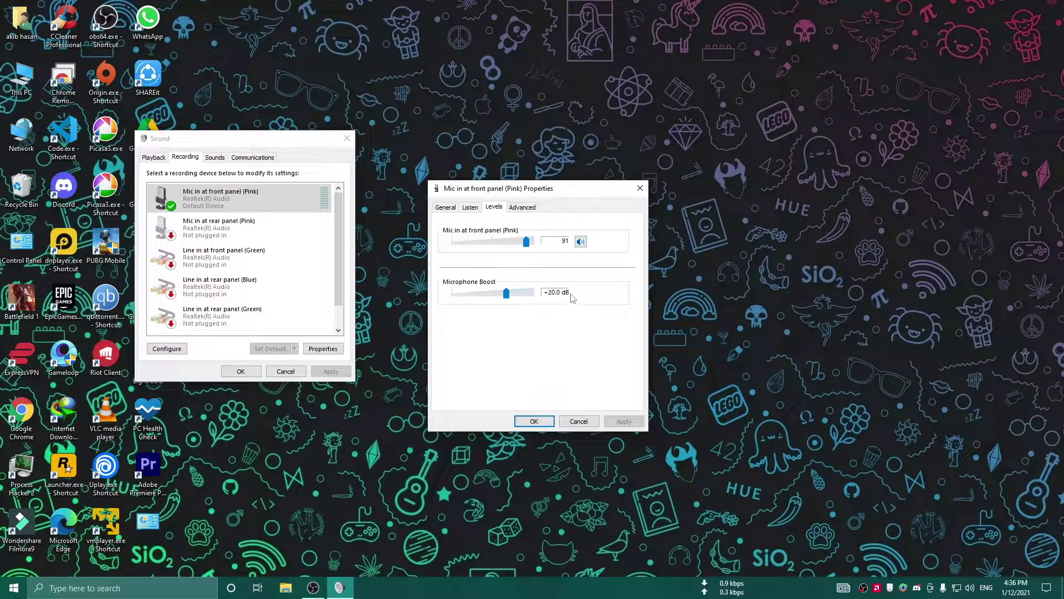
click(524, 208)
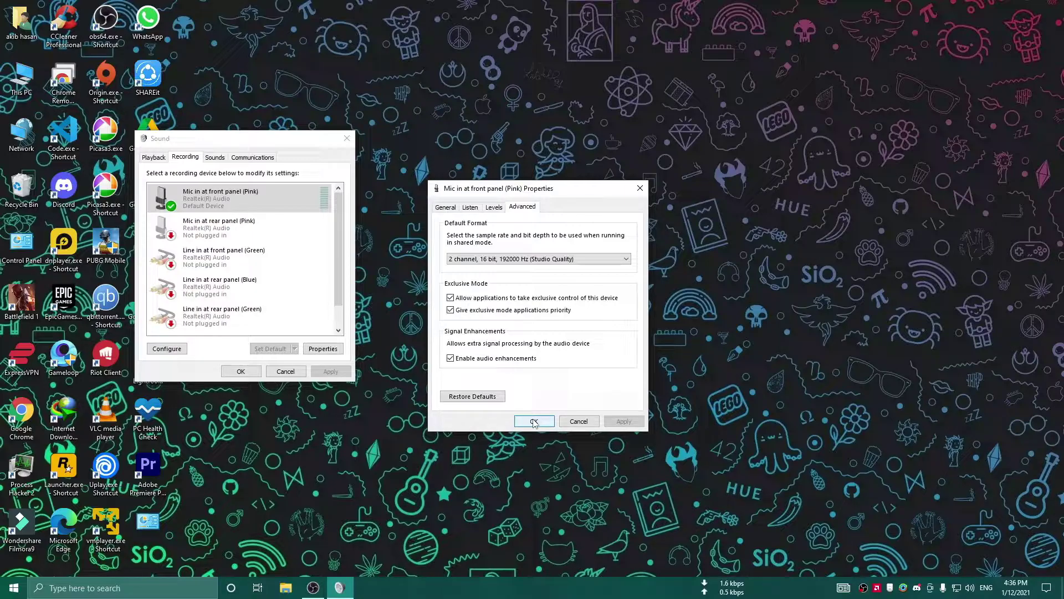
click(534, 421)
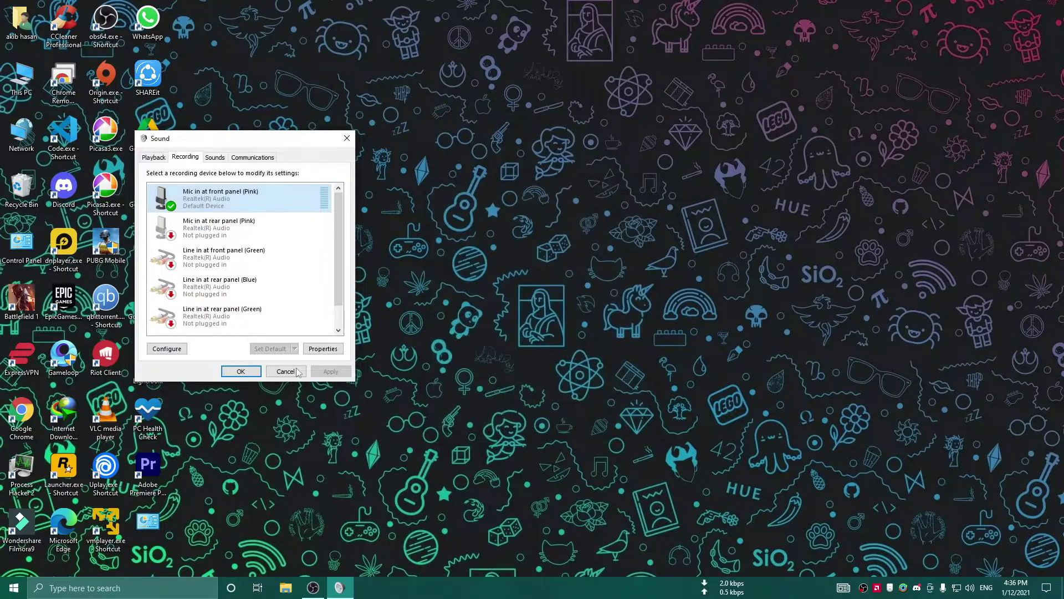
Close Sound, then set Discord input to the front-panel Pink mic and output to Realtek Headphone
click(240, 372)
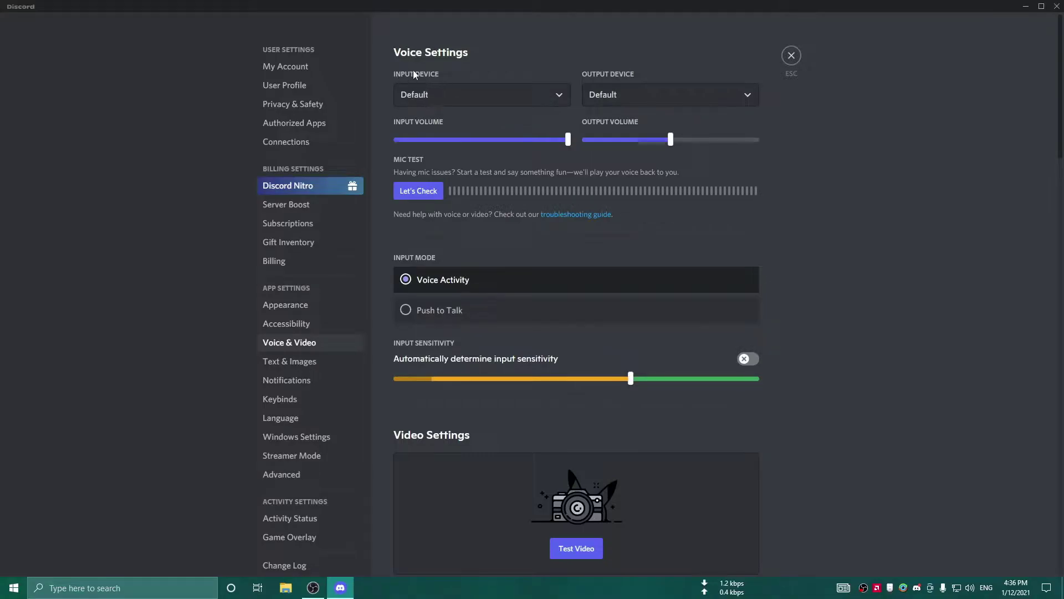
click(459, 97)
click(465, 143)
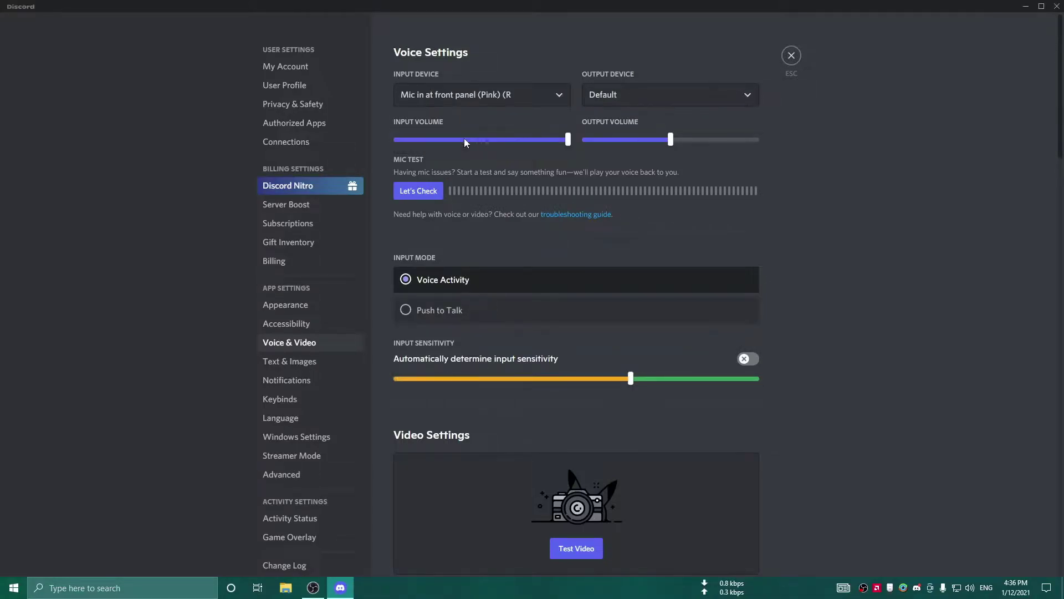
click(465, 98)
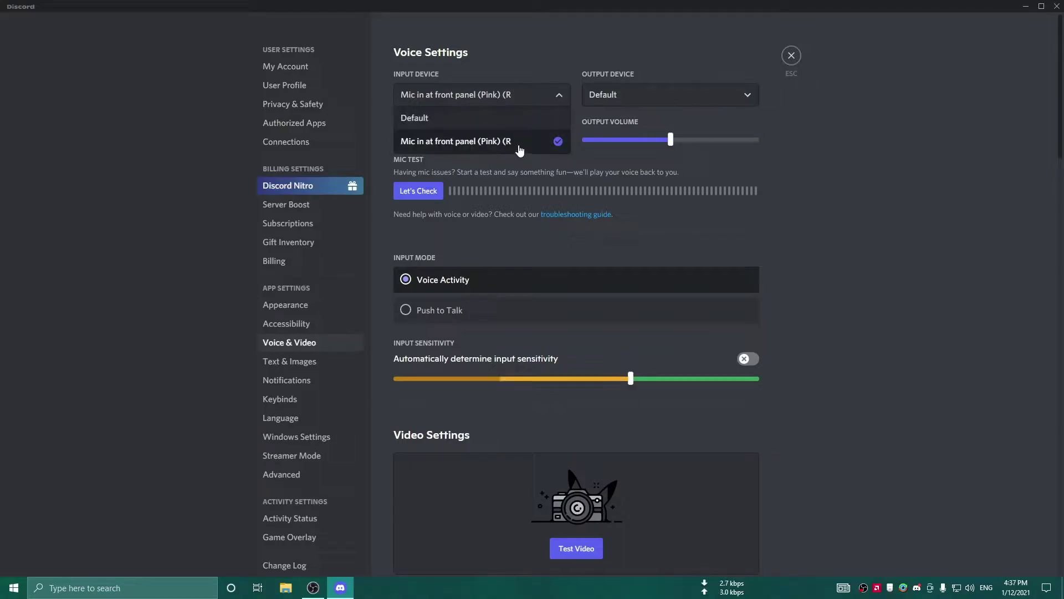
click(481, 141)
click(655, 99)
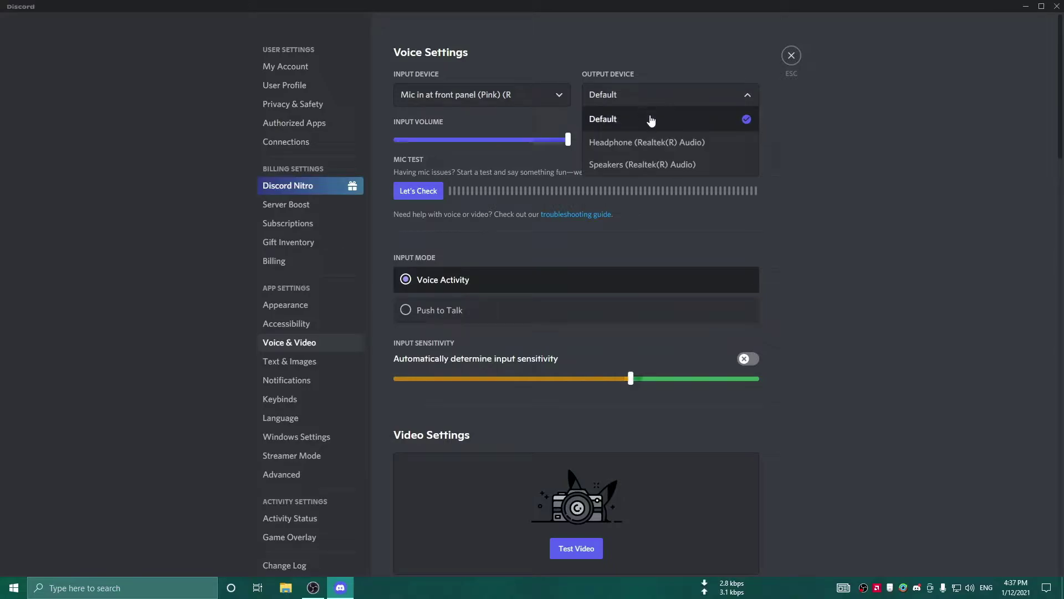
click(646, 148)
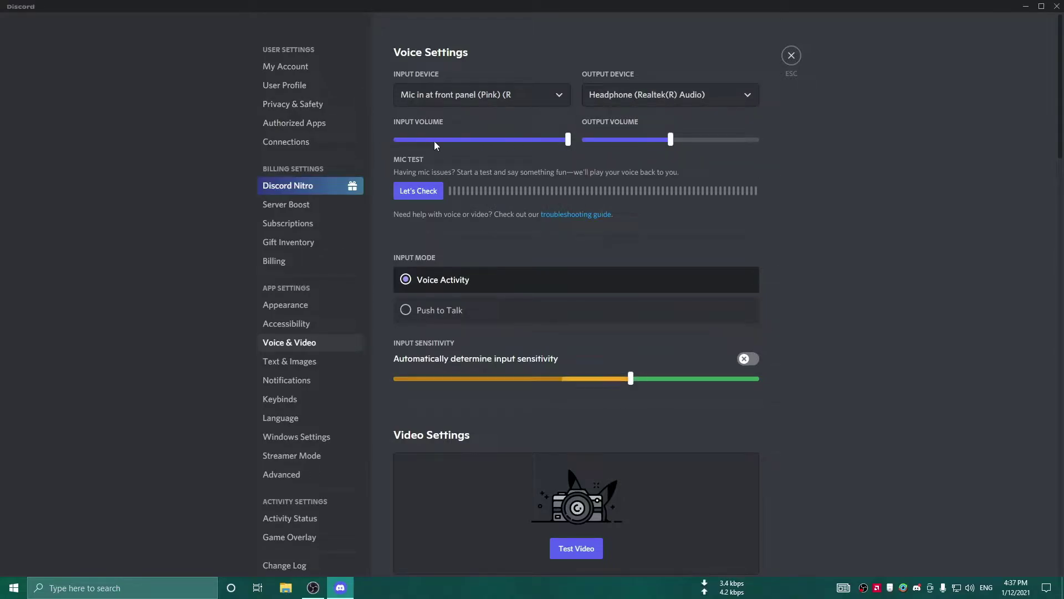
scroll(449, 188, down, 3)
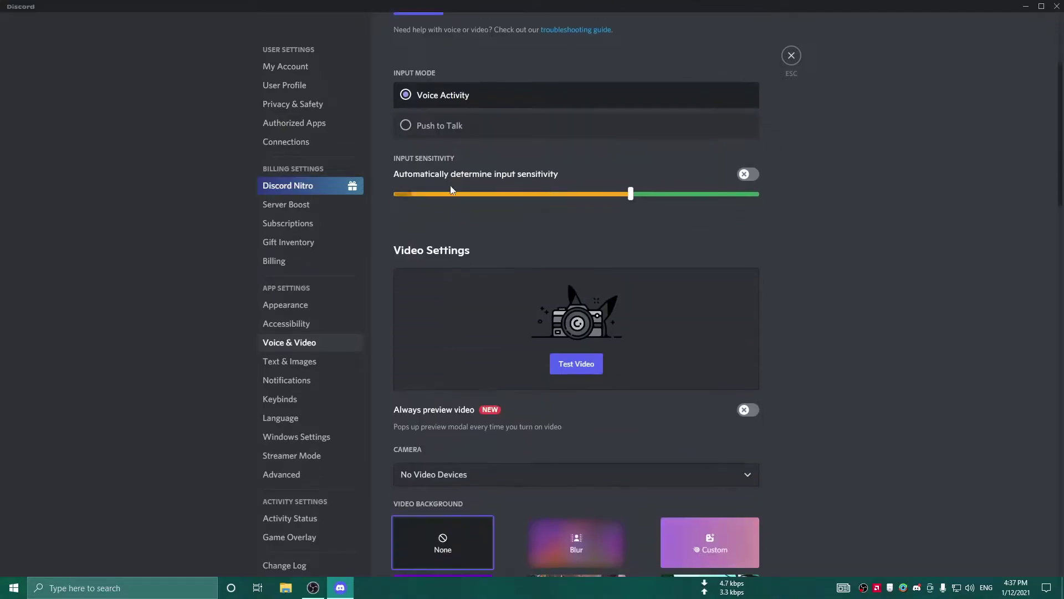
scroll(451, 205, up, 3)
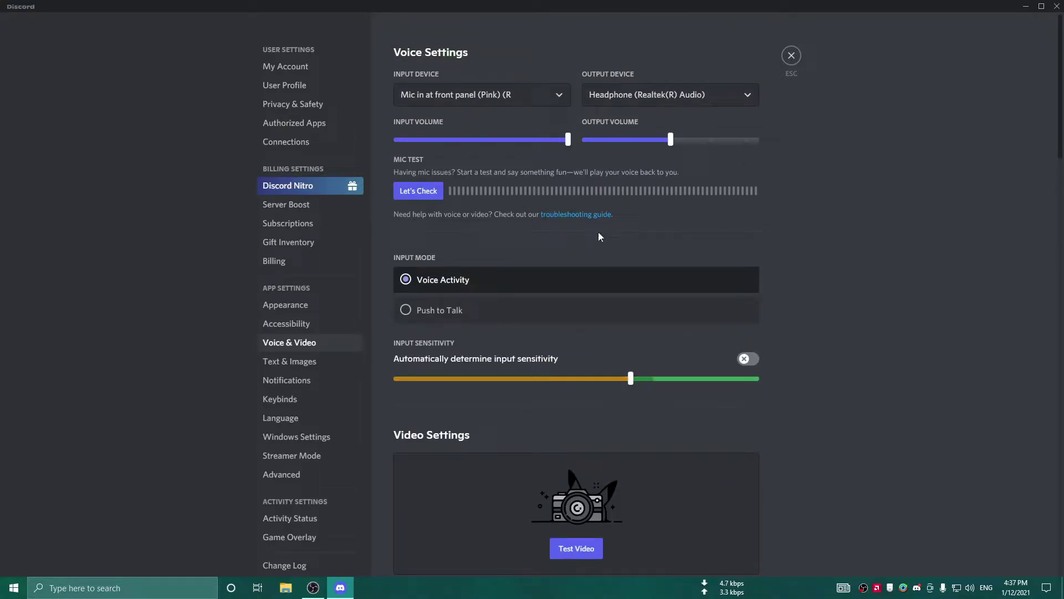
scroll(530, 259, down, 2)
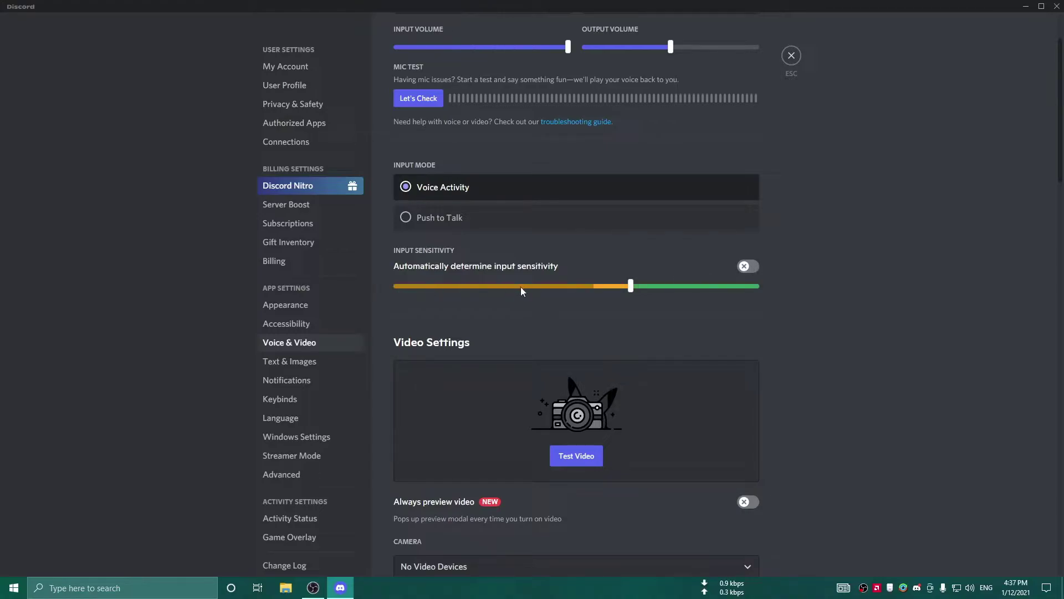
mouse_move(631, 285)
scroll(563, 285, down, 3)
scroll(460, 191, up, 3)
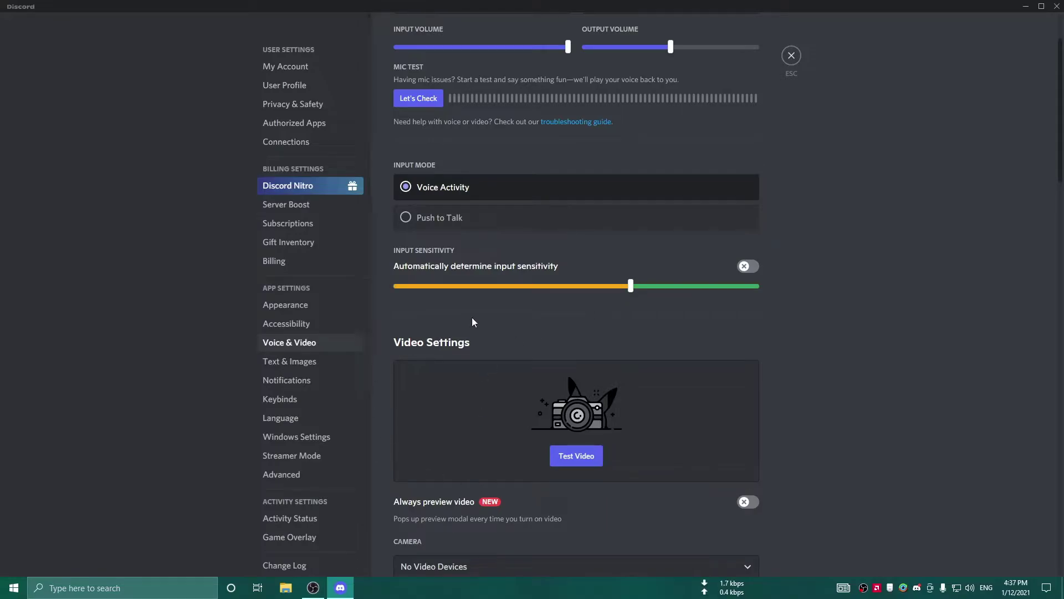
Switch off H.264 Hardware Acceleration under Video Codec in Voice & Video settings
scroll(648, 286, down, 2)
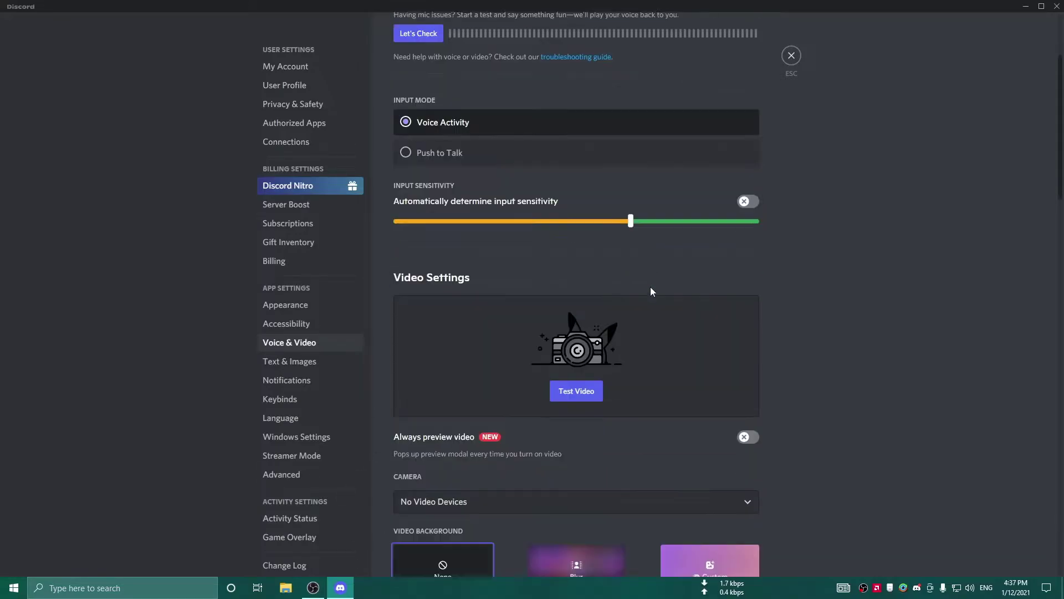
scroll(650, 287, down, 15)
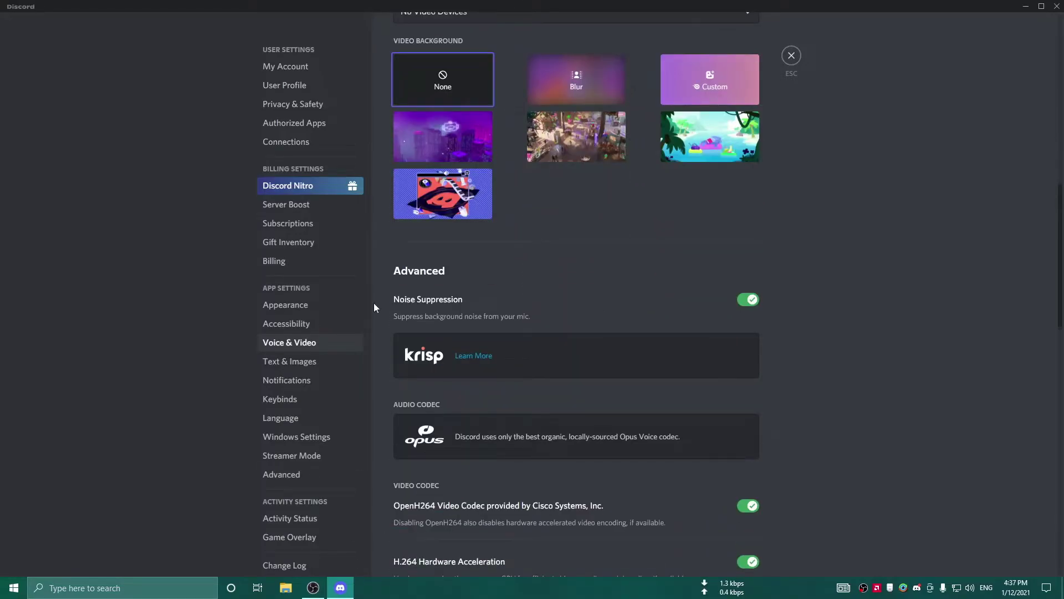
scroll(433, 222, down, 5)
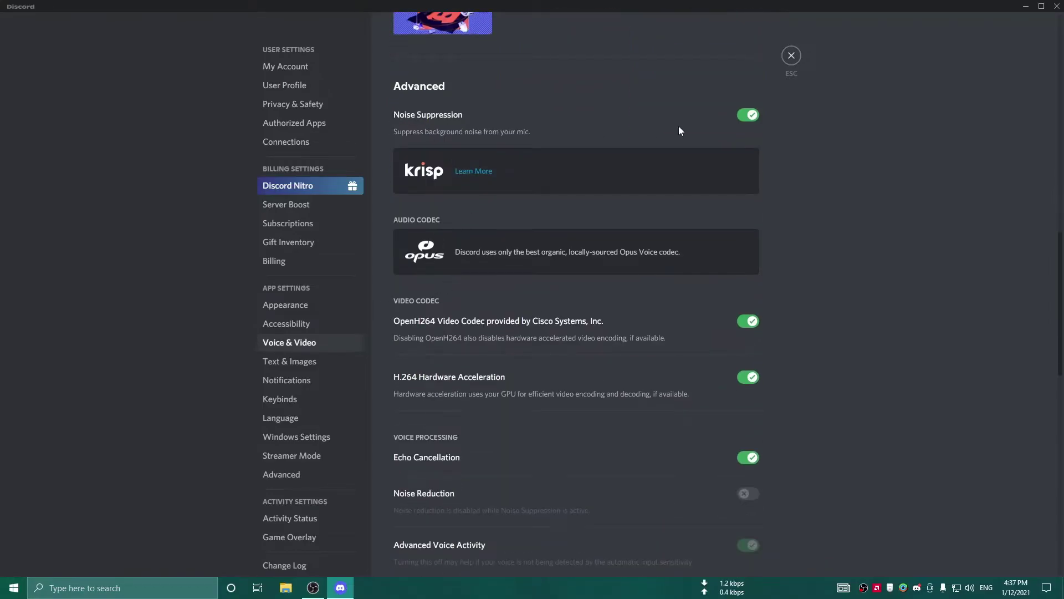
scroll(447, 308, down, 3)
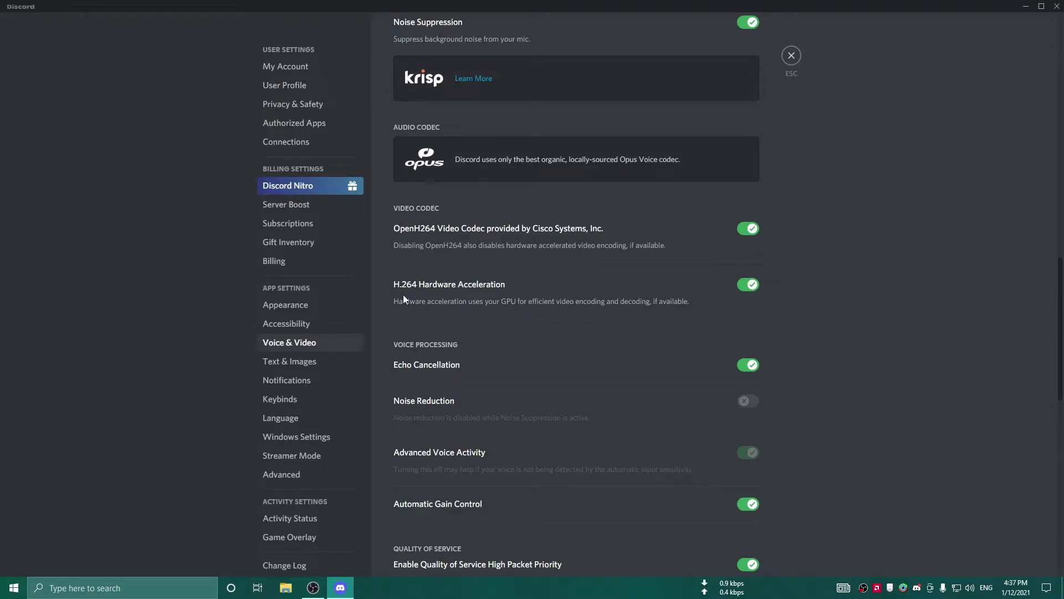
scroll(416, 291, down, 3)
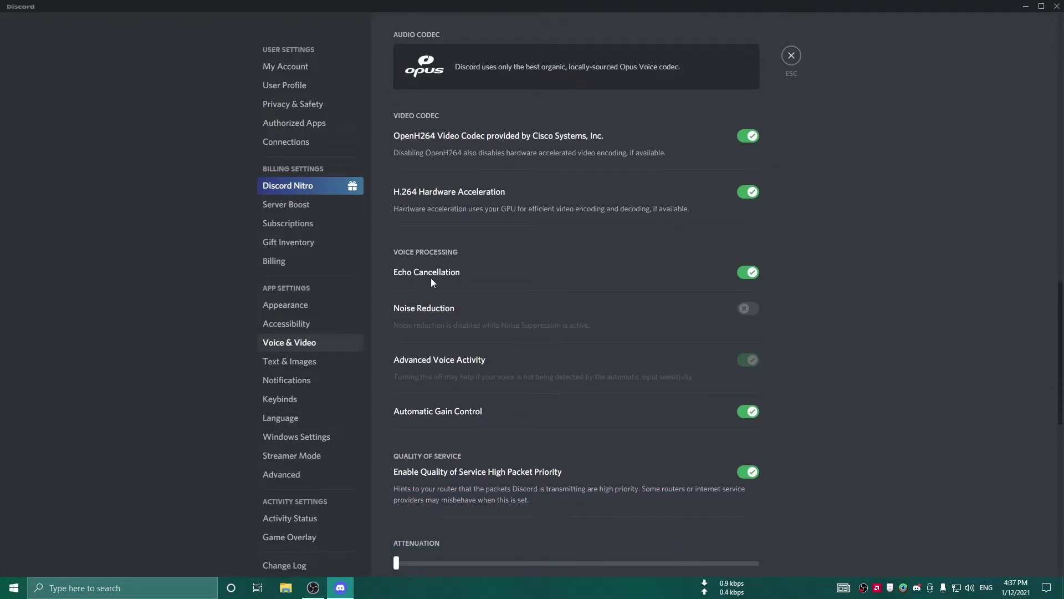
click(749, 192)
scroll(438, 309, down, 3)
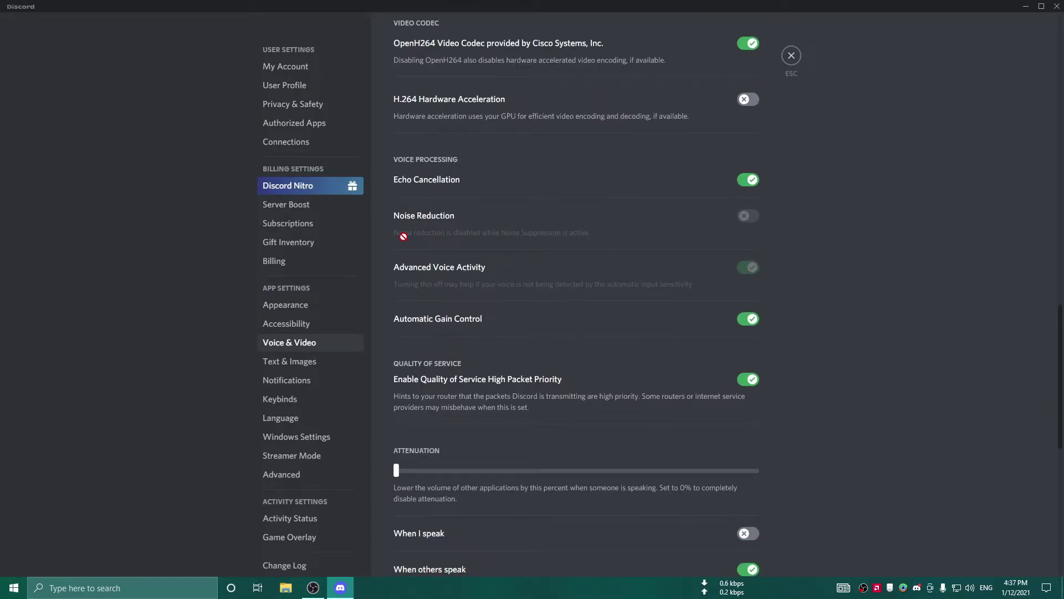
scroll(560, 340, down, 10)
scroll(543, 267, up, 5)
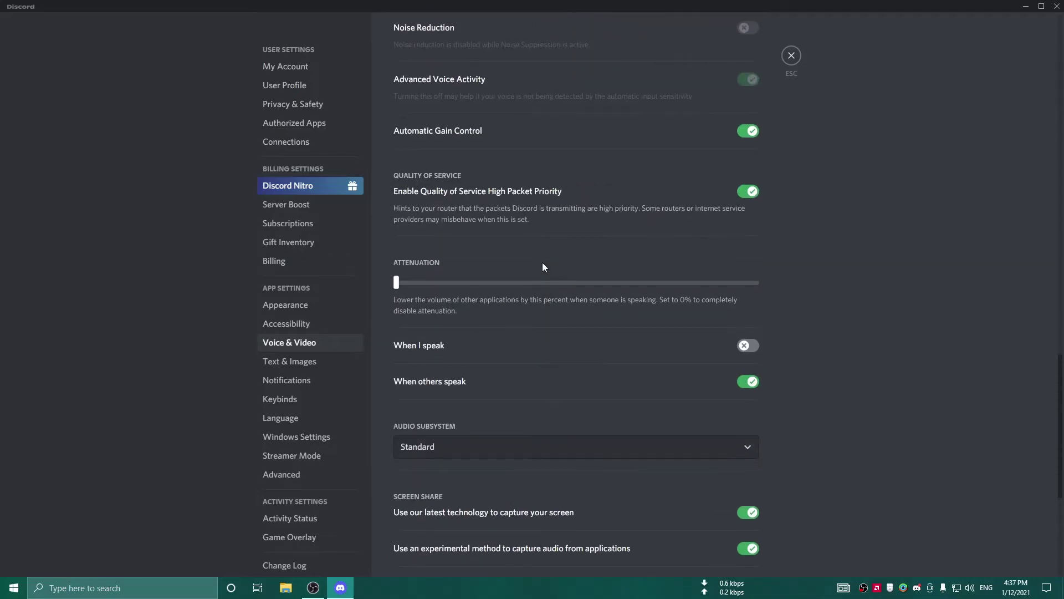
scroll(543, 267, down, 5)
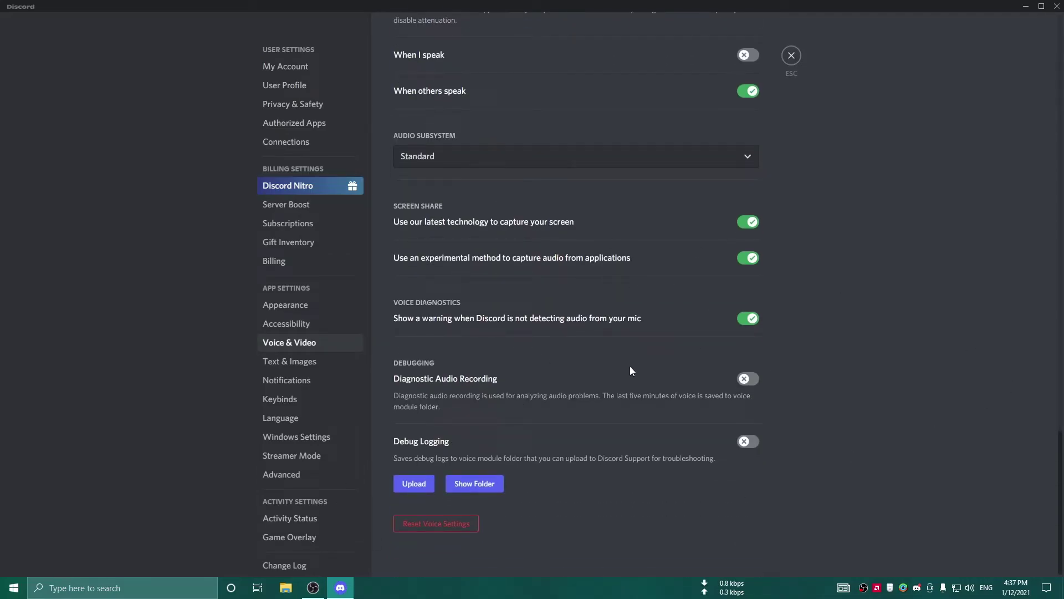
scroll(664, 410, up, 20)
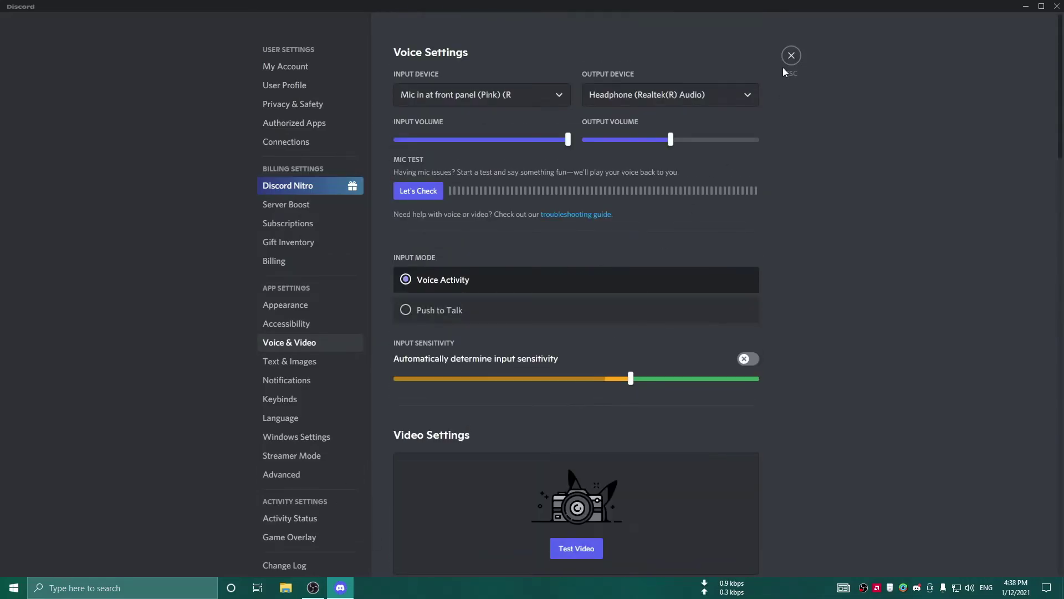
Exit User Settings and close the Discord window
click(791, 55)
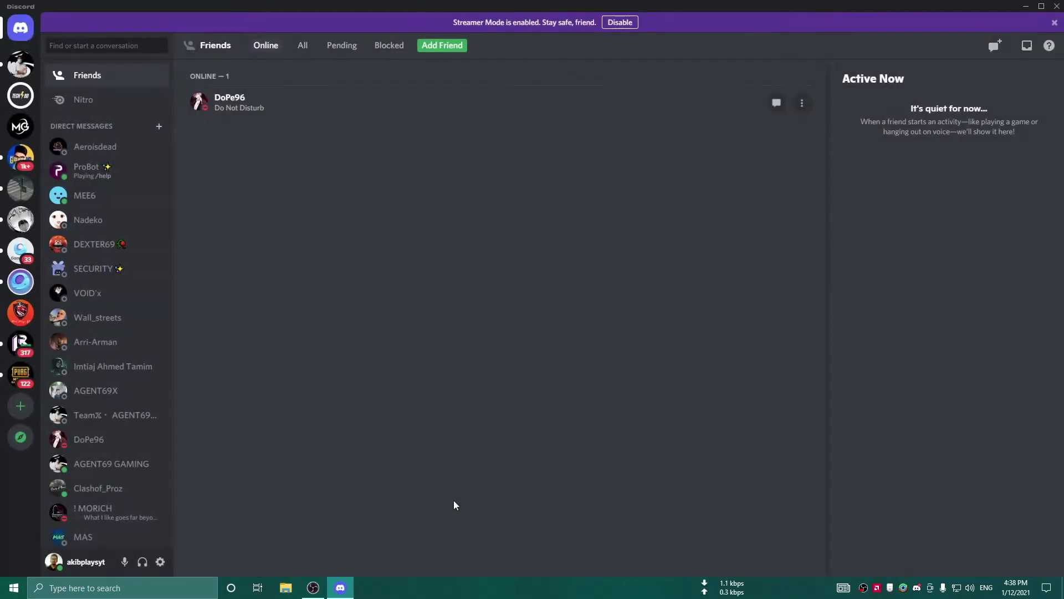
click(1056, 7)
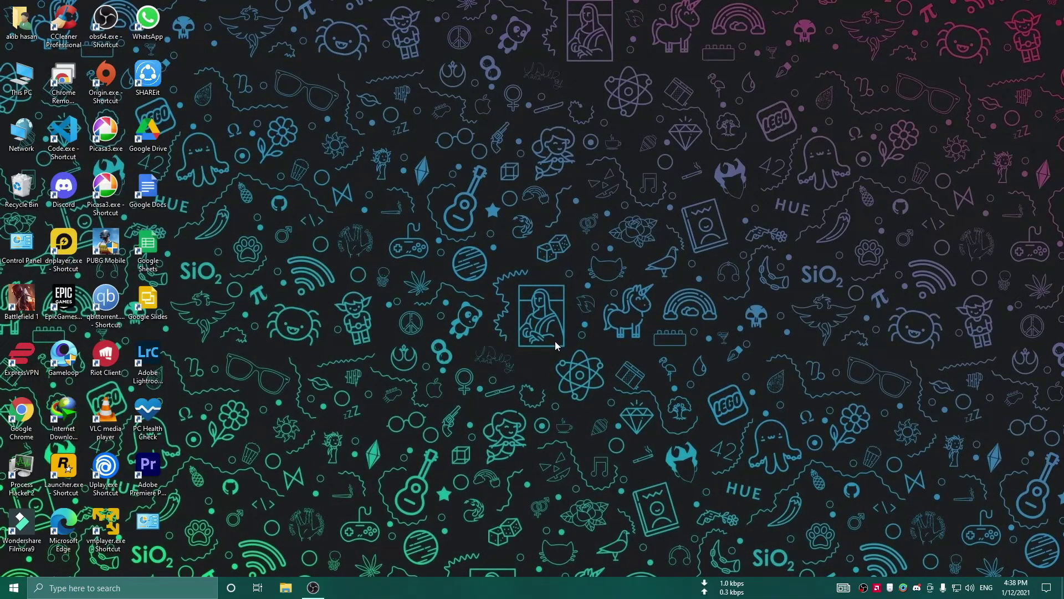